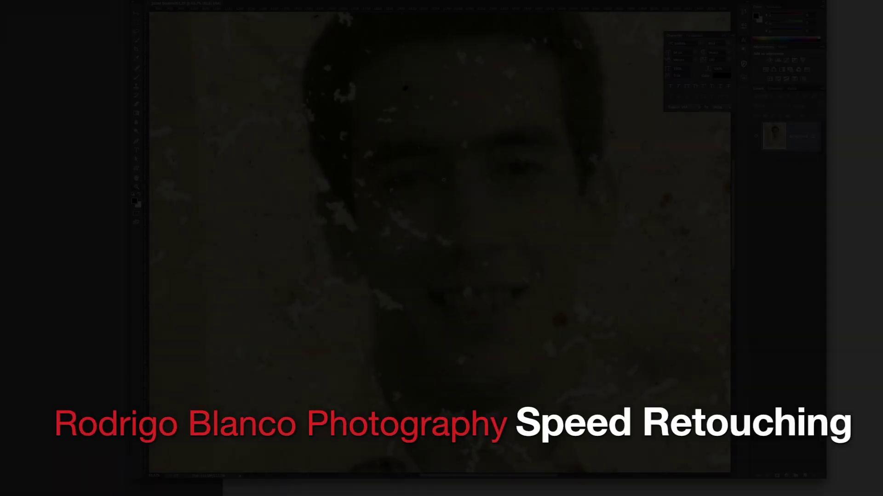
Spot-heal the white specks on the nose and at the mouth corner.
{"action": "scroll", "coordinate": [337, 244], "scroll_direction": "up", "scroll_amount": 2}
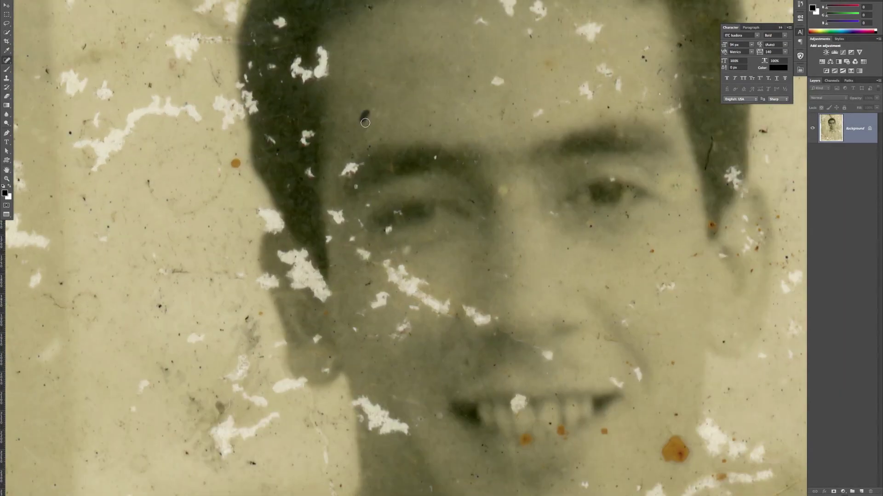
{"action": "scroll", "coordinate": [365, 179], "scroll_direction": "down", "scroll_amount": 2}
{"action": "left_click_drag", "start_coordinate": [506, 239], "coordinate": [519, 225]}
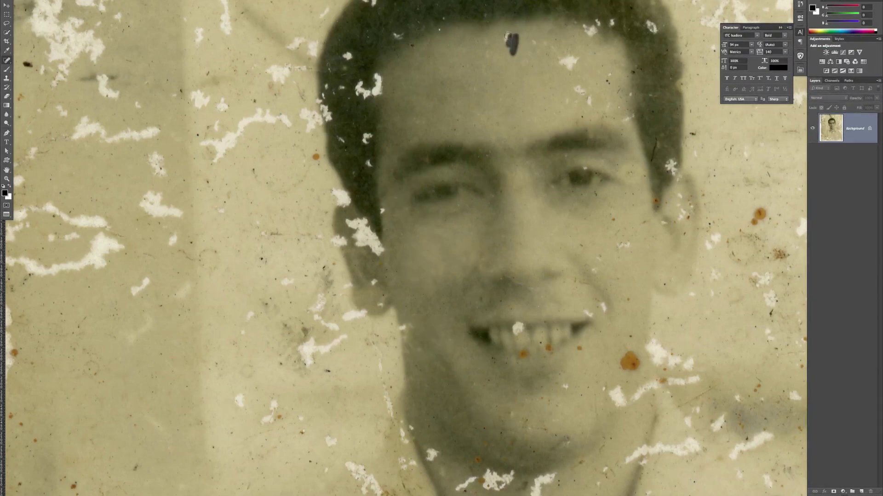
{"action": "scroll", "coordinate": [450, 278], "scroll_direction": "down", "scroll_amount": 2}
{"action": "scroll", "coordinate": [467, 218], "scroll_direction": "up", "scroll_amount": 2}
{"action": "left_click_drag", "start_coordinate": [477, 367], "coordinate": [491, 374]}
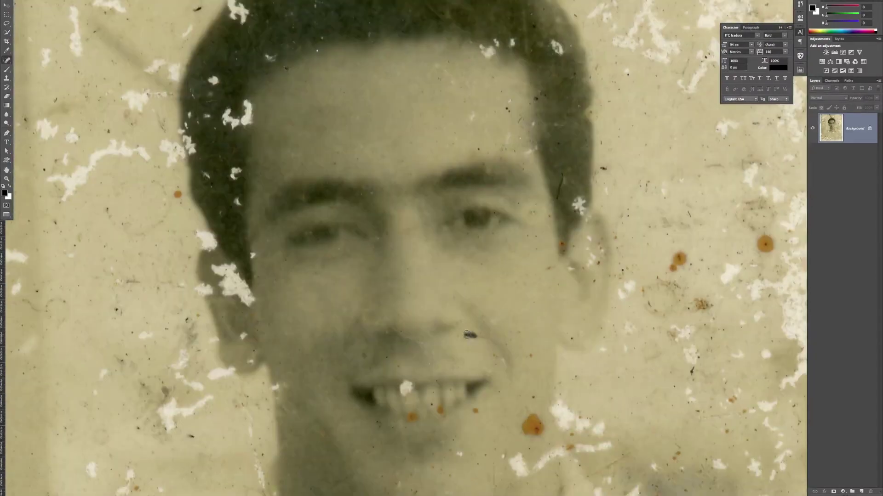
Heal the specks in the hair, on the forehead and the flake near the jaw.
{"action": "scroll", "coordinate": [524, 149], "scroll_direction": "up", "scroll_amount": 1}
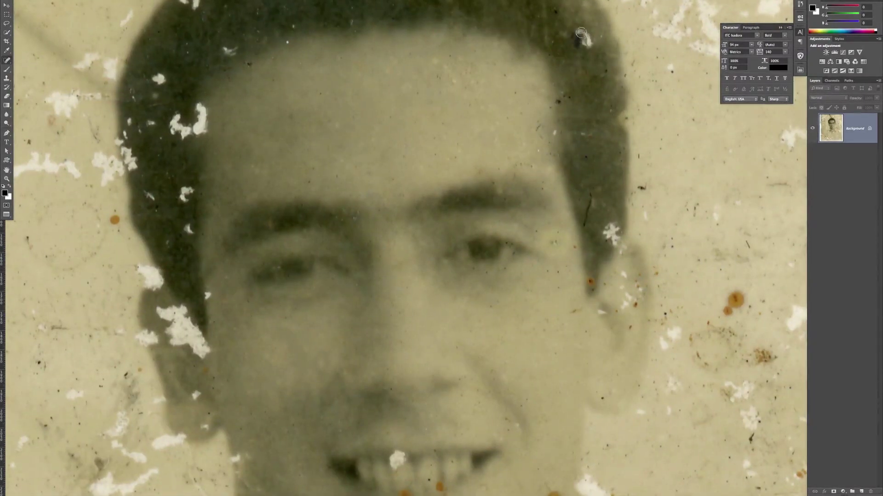
{"action": "left_click", "coordinate": [582, 36]}
{"action": "left_click", "coordinate": [458, 145]}
{"action": "scroll", "coordinate": [460, 230], "scroll_direction": "left", "scroll_amount": 5}
{"action": "scroll", "coordinate": [428, 183], "scroll_direction": "down", "scroll_amount": 3}
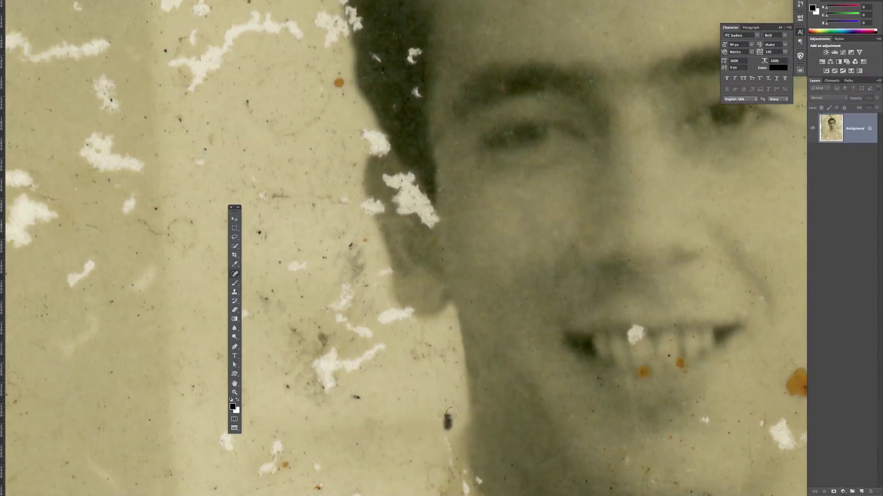
{"action": "left_click_drag", "start_coordinate": [393, 318], "coordinate": [321, 398]}
{"action": "scroll", "coordinate": [580, 311], "scroll_direction": "down", "scroll_amount": 3}
{"action": "scroll", "coordinate": [580, 311], "scroll_direction": "right", "scroll_amount": 4}
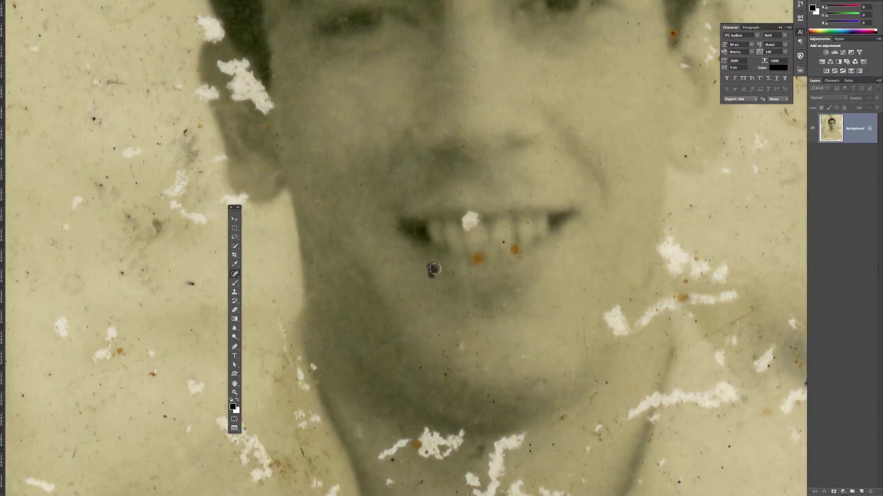
{"action": "key", "text": "r"}
{"action": "left_click_drag", "start_coordinate": [311, 257], "coordinate": [473, 252]}
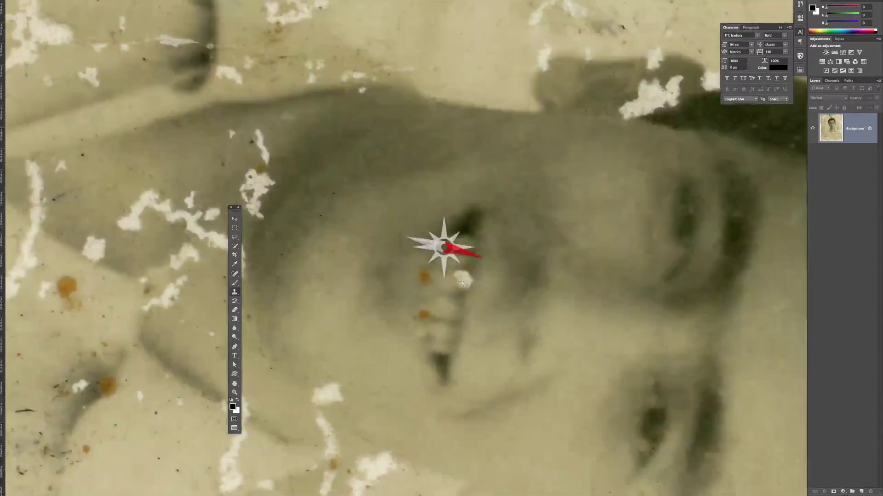
Set the brush hardness to 0% and rotate the view back upright.
{"action": "key", "text": "s"}
{"action": "right_click", "coordinate": [467, 261]}
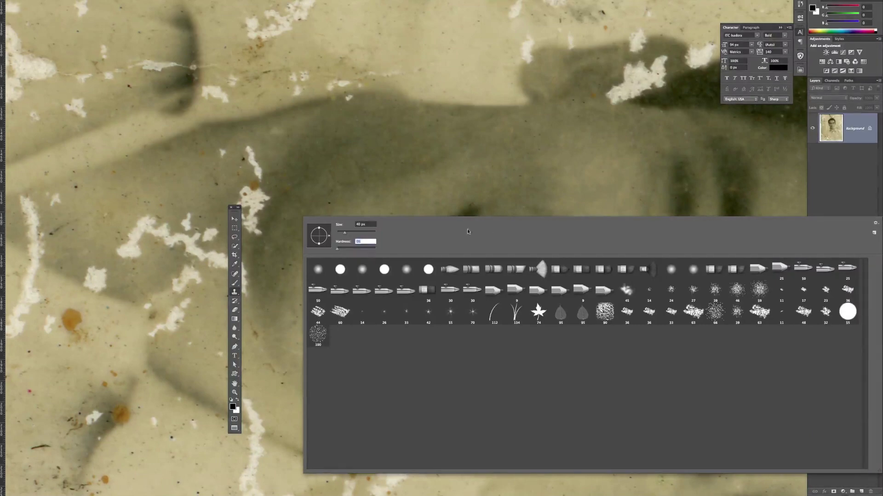
{"action": "key", "text": "Return"}
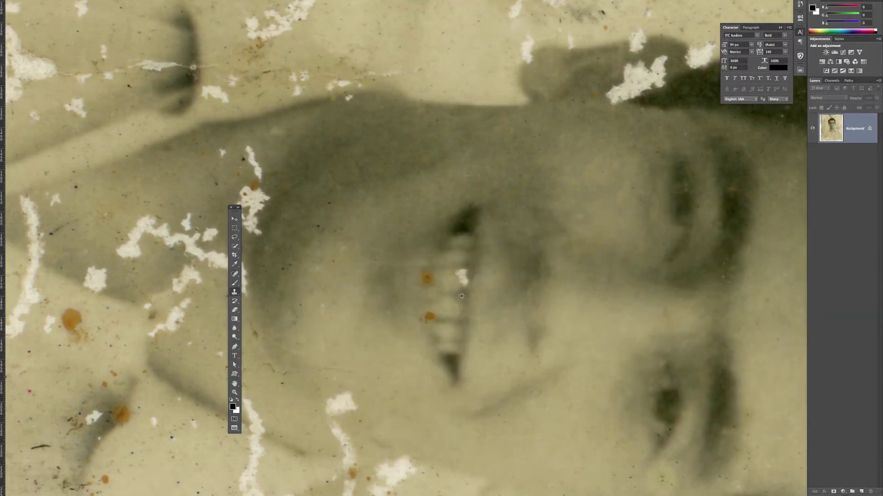
{"action": "key", "text": "r"}
{"action": "mouse_move", "coordinate": [480, 325]}
{"action": "left_mouse_down"}
{"action": "mouse_move", "coordinate": [489, 217]}
{"action": "mouse_move", "coordinate": [471, 236]}
{"action": "left_mouse_up"}
{"action": "key", "text": "r"}
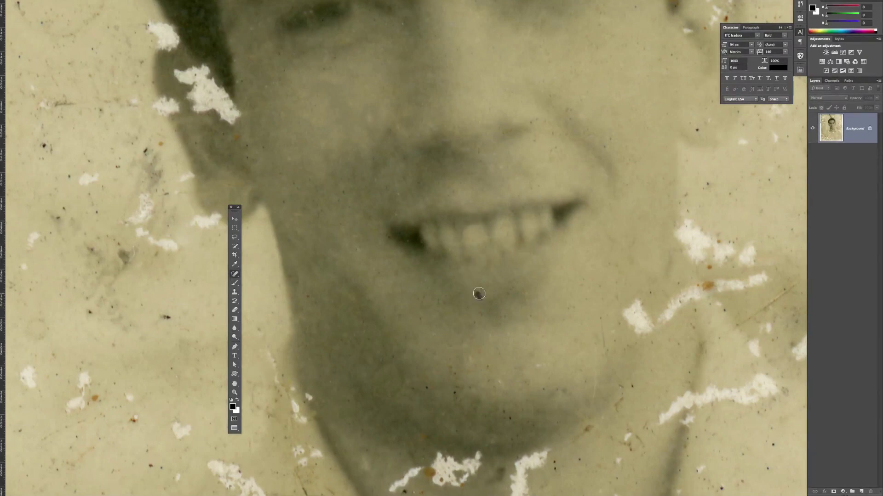
Heal the white scratches on the chin and collar, the neck mark and a small speck.
{"action": "scroll", "coordinate": [529, 395], "scroll_direction": "down", "scroll_amount": 3}
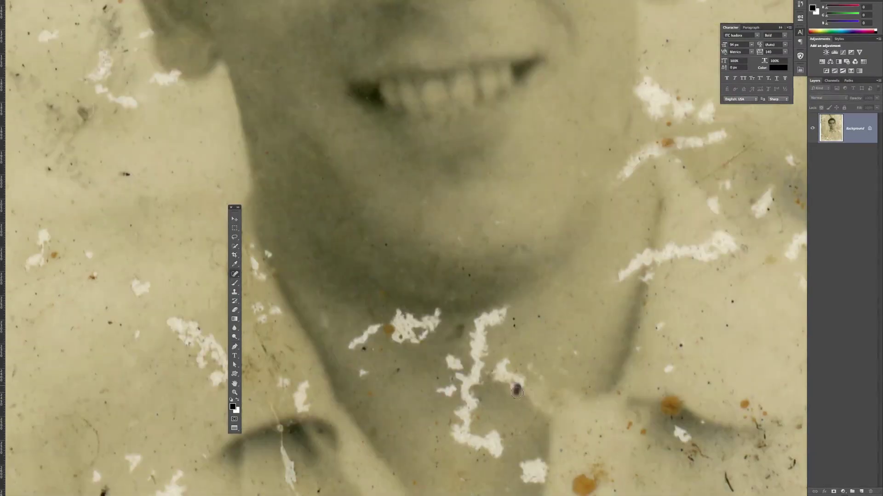
{"action": "left_click_drag", "start_coordinate": [494, 445], "coordinate": [504, 309]}
{"action": "left_click_drag", "start_coordinate": [351, 344], "coordinate": [437, 317]}
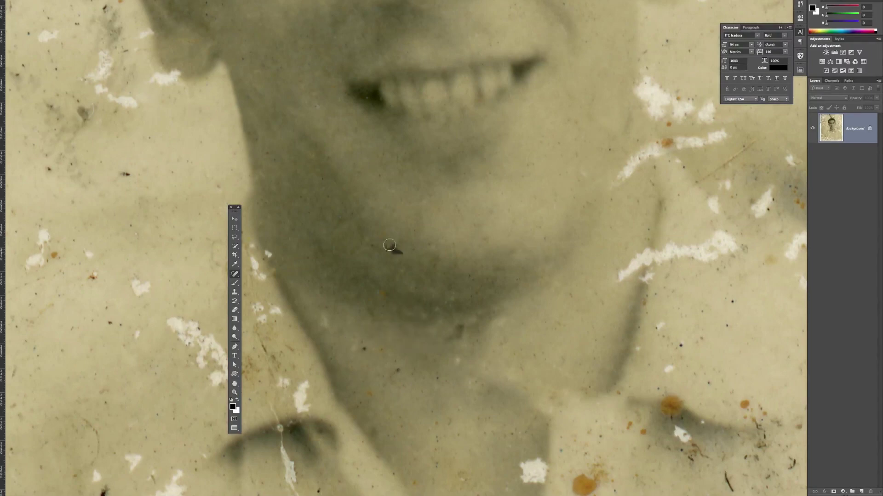
{"action": "scroll", "coordinate": [501, 364], "scroll_direction": "down", "scroll_amount": 2}
{"action": "left_click_drag", "start_coordinate": [431, 361], "coordinate": [430, 382]}
{"action": "left_click_drag", "start_coordinate": [612, 207], "coordinate": [738, 158]}
{"action": "left_click_drag", "start_coordinate": [533, 248], "coordinate": [553, 243]}
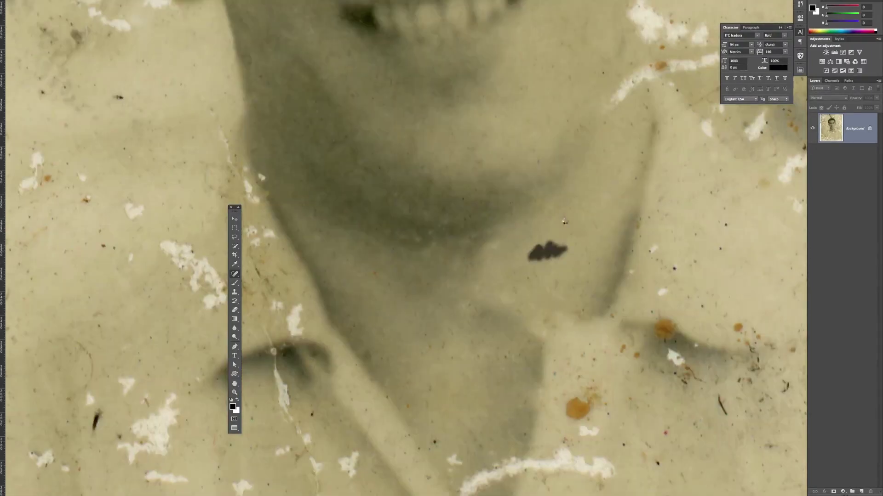
{"action": "scroll", "coordinate": [542, 246], "scroll_direction": "up", "scroll_amount": 4}
{"action": "left_click", "coordinate": [496, 207]}
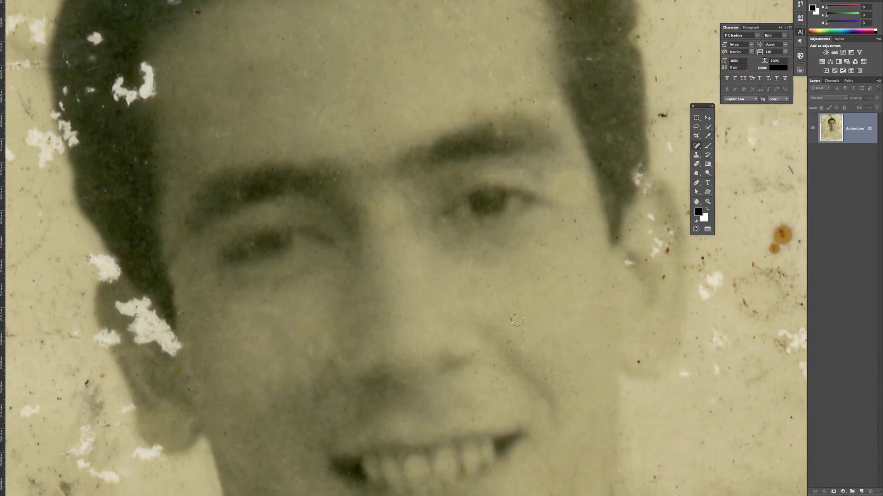
Heal blemishes by the ear and jaw, the hair-edge blotch and specks atop the head.
{"action": "left_click_drag", "start_coordinate": [650, 254], "coordinate": [651, 255]}
{"action": "key", "text": "Return"}
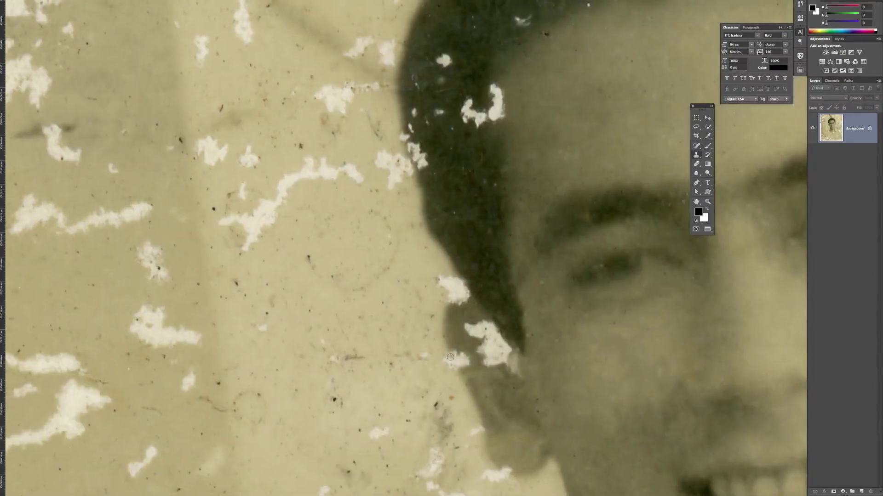
{"action": "left_click_drag", "start_coordinate": [485, 363], "coordinate": [494, 334]}
{"action": "key", "text": "s"}
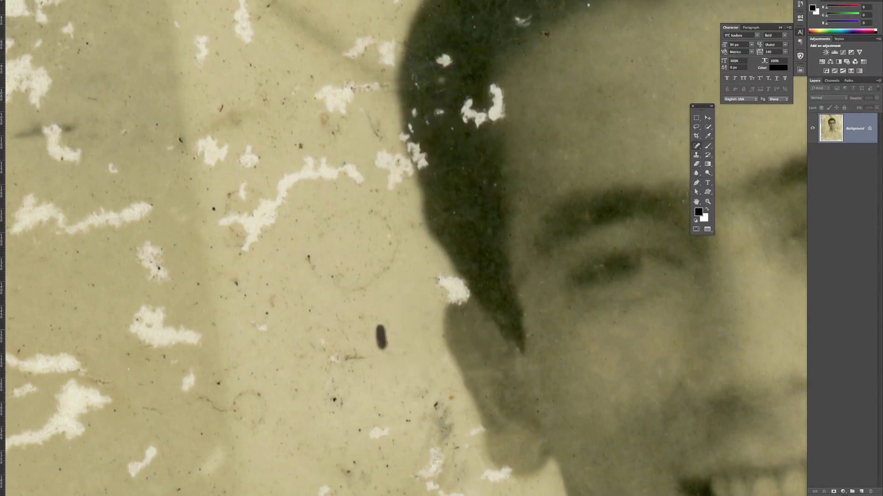
{"action": "left_click_drag", "start_coordinate": [398, 317], "coordinate": [350, 367]}
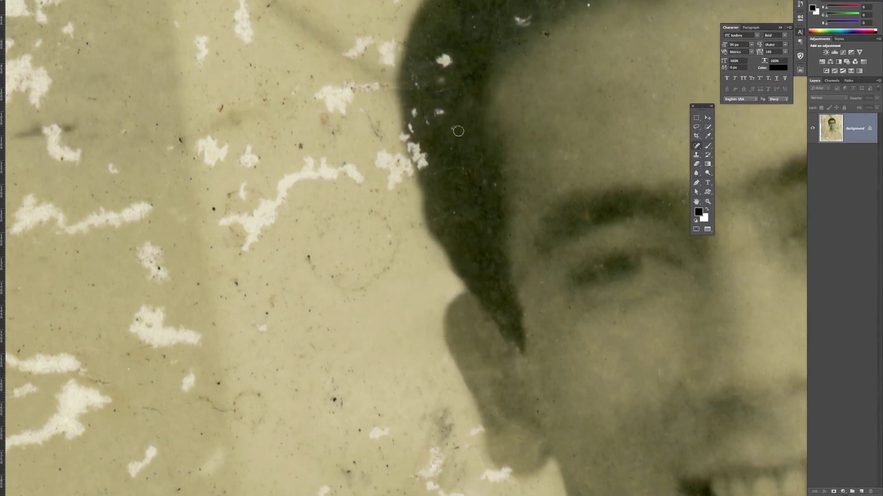
{"action": "left_click_drag", "start_coordinate": [355, 158], "coordinate": [221, 235]}
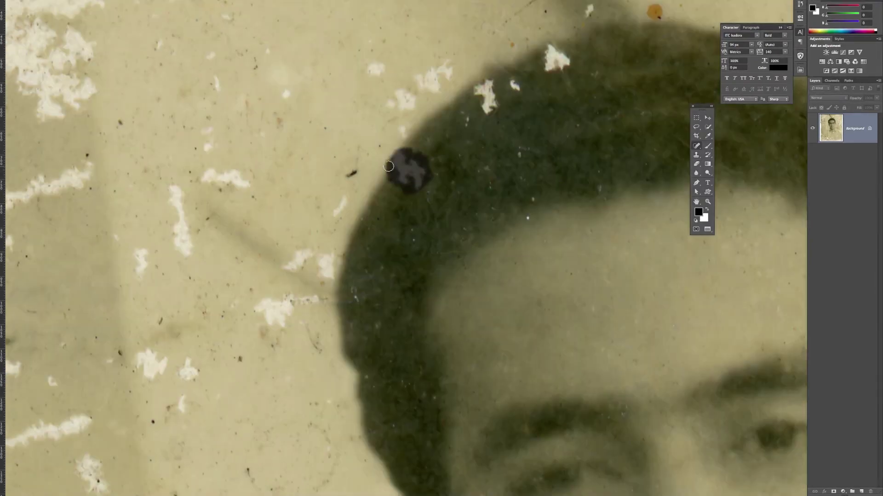
{"action": "left_click_drag", "start_coordinate": [379, 138], "coordinate": [399, 109]}
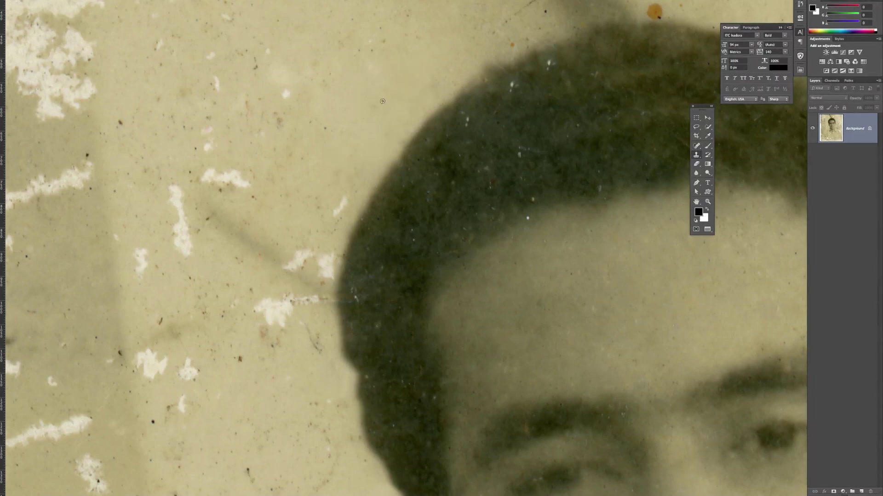
{"action": "scroll", "coordinate": [483, 54], "scroll_direction": "down", "scroll_amount": 2}
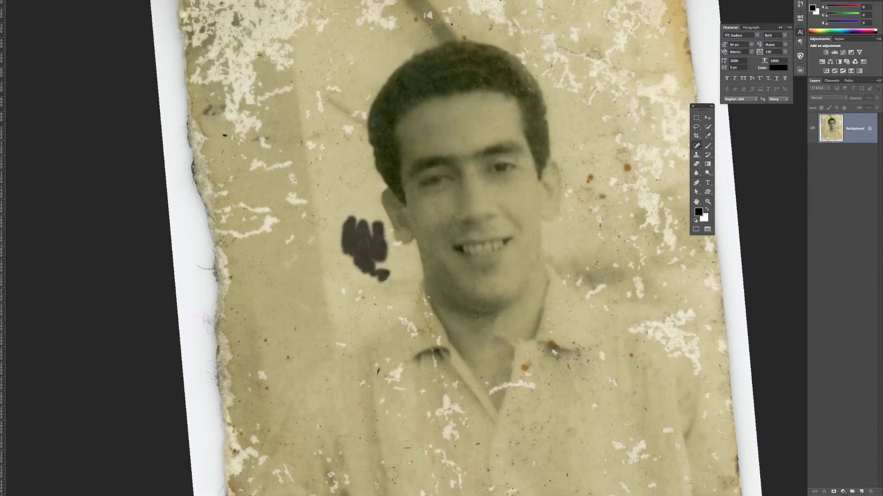
Heal the ink blot left of the face and specks around the face, ear, neck and collar.
{"action": "left_click_drag", "start_coordinate": [365, 248], "coordinate": [394, 288]}
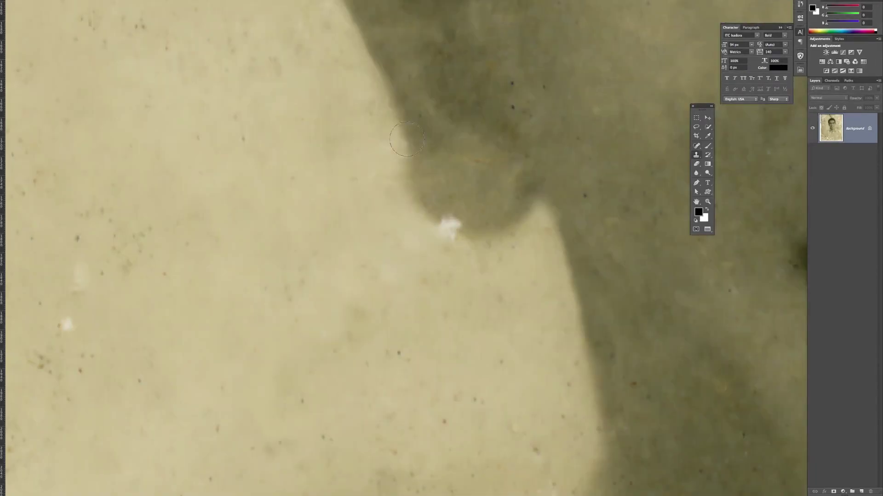
{"action": "left_click", "coordinate": [449, 225]}
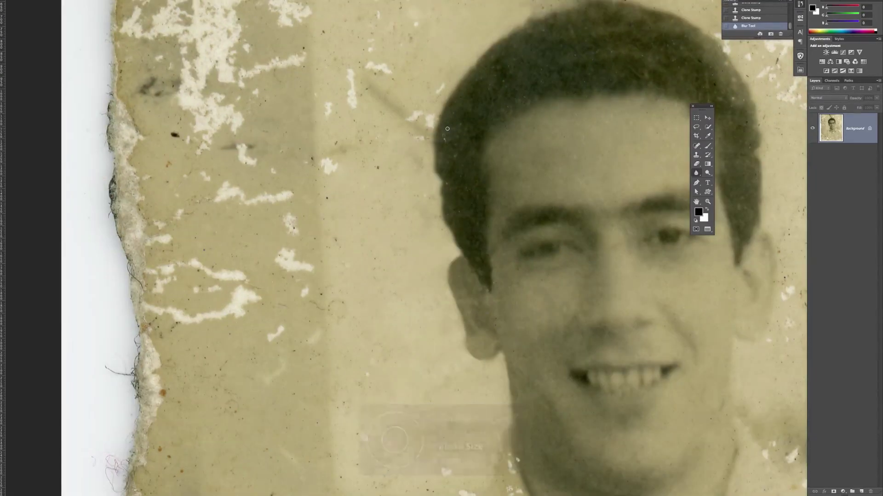
{"action": "left_click_drag", "start_coordinate": [404, 117], "coordinate": [427, 129]}
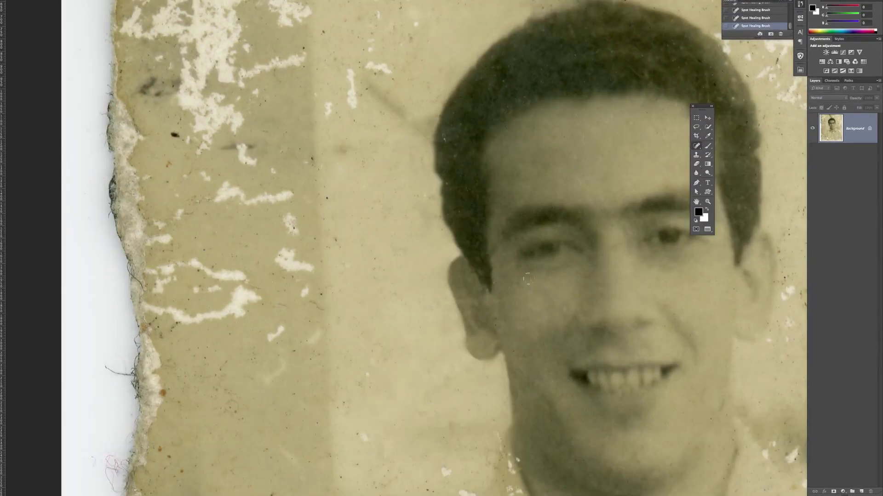
{"action": "key", "text": "s"}
{"action": "left_click_drag", "start_coordinate": [357, 312], "coordinate": [373, 325]}
{"action": "left_click_drag", "start_coordinate": [394, 261], "coordinate": [403, 283]}
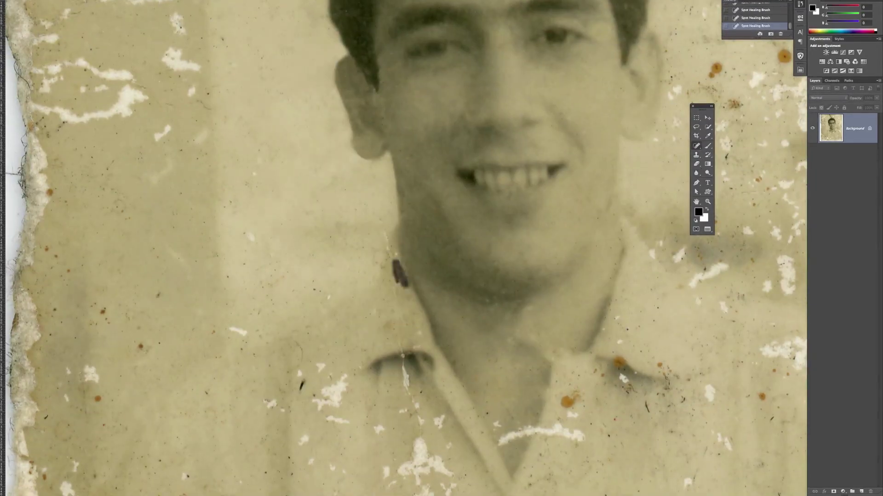
{"action": "left_click_drag", "start_coordinate": [304, 385], "coordinate": [346, 402]}
{"action": "left_click_drag", "start_coordinate": [401, 350], "coordinate": [417, 409]}
{"action": "left_click_drag", "start_coordinate": [365, 268], "coordinate": [411, 317]}
{"action": "left_click_drag", "start_coordinate": [317, 230], "coordinate": [363, 257]}
Heal the dark spots and specks along the right side of the collar.
{"action": "scroll", "coordinate": [404, 417], "scroll_direction": "down", "scroll_amount": 10}
{"action": "left_click_drag", "start_coordinate": [439, 237], "coordinate": [448, 257]}
{"action": "left_click_drag", "start_coordinate": [570, 174], "coordinate": [564, 209]}
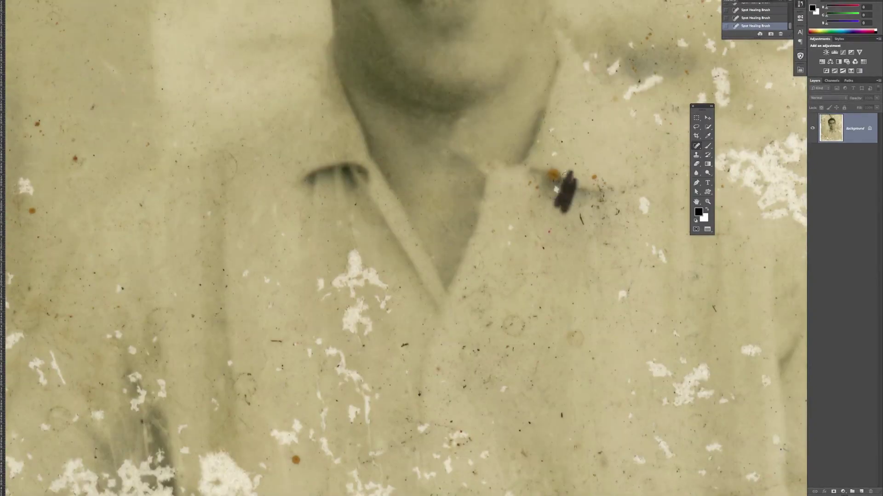
{"action": "key", "text": "s"}
{"action": "scroll", "coordinate": [561, 184], "scroll_direction": "up", "scroll_amount": 3}
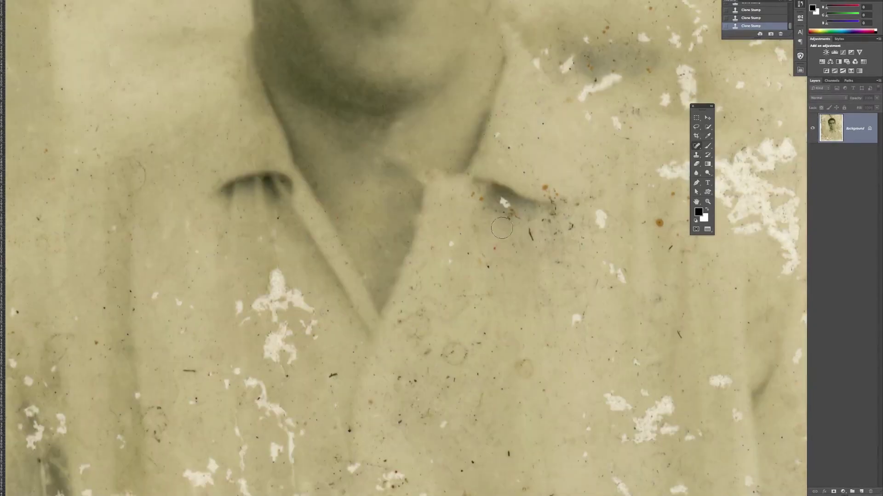
{"action": "left_click_drag", "start_coordinate": [501, 200], "coordinate": [510, 220]}
{"action": "left_click_drag", "start_coordinate": [423, 283], "coordinate": [405, 322]}
{"action": "left_click_drag", "start_coordinate": [492, 131], "coordinate": [508, 158]}
{"action": "left_click_drag", "start_coordinate": [540, 221], "coordinate": [557, 224]}
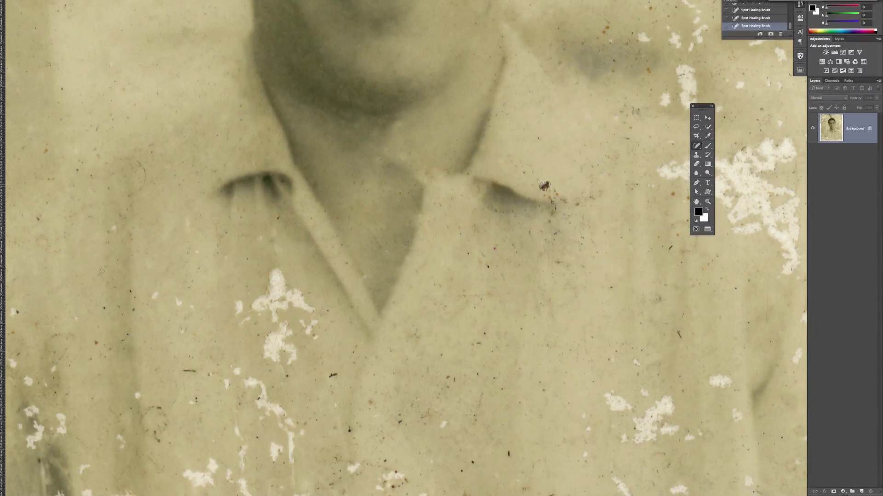
Heal the white flakes and dark specks across the shirt front and lower shirt.
{"action": "left_click_drag", "start_coordinate": [486, 299], "coordinate": [575, 292]}
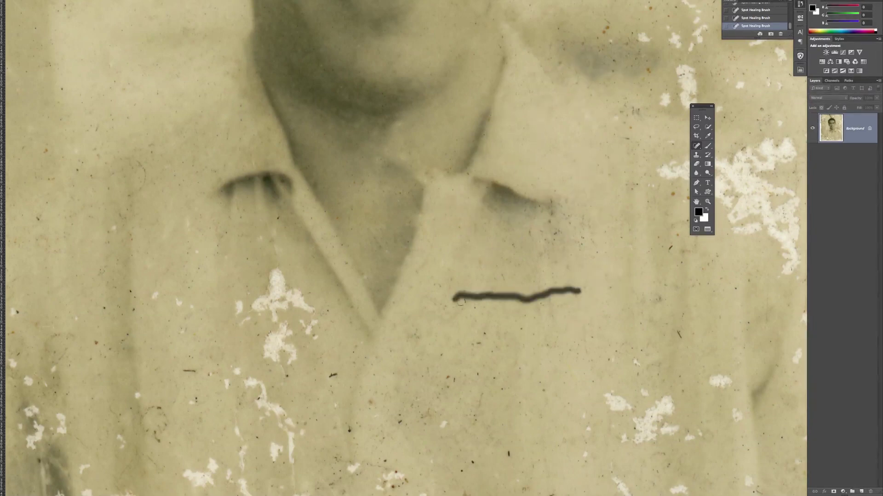
{"action": "mouse_move", "coordinate": [276, 276]}
{"action": "left_mouse_down"}
{"action": "mouse_move", "coordinate": [266, 321]}
{"action": "mouse_move", "coordinate": [275, 366]}
{"action": "left_mouse_up"}
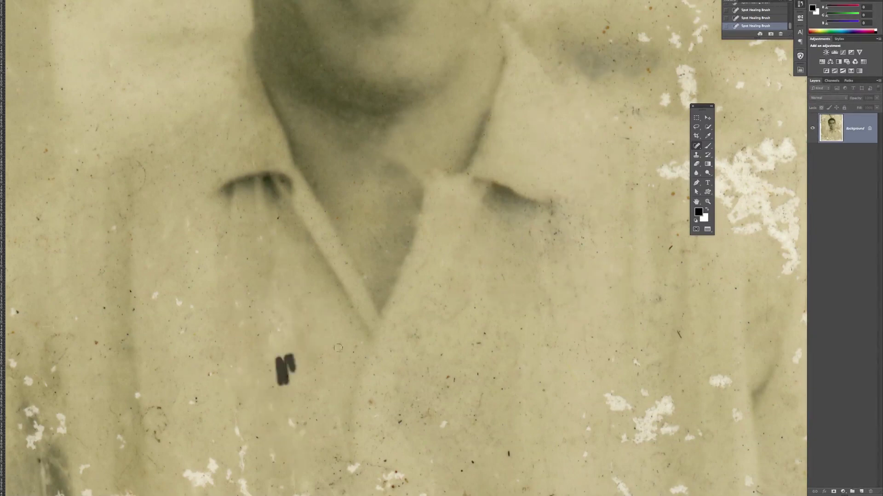
{"action": "left_click_drag", "start_coordinate": [351, 324], "coordinate": [340, 386]}
{"action": "left_click_drag", "start_coordinate": [432, 275], "coordinate": [421, 308]}
{"action": "left_click_drag", "start_coordinate": [547, 407], "coordinate": [524, 435]}
{"action": "left_click_drag", "start_coordinate": [583, 274], "coordinate": [549, 306]}
{"action": "left_click_drag", "start_coordinate": [540, 193], "coordinate": [565, 183]}
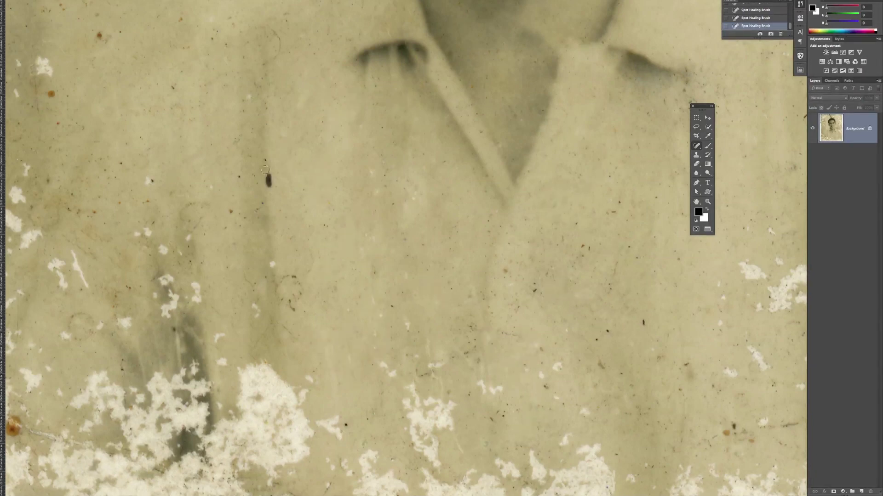
{"action": "left_click_drag", "start_coordinate": [272, 183], "coordinate": [188, 345]}
{"action": "left_click_drag", "start_coordinate": [369, 206], "coordinate": [385, 228]}
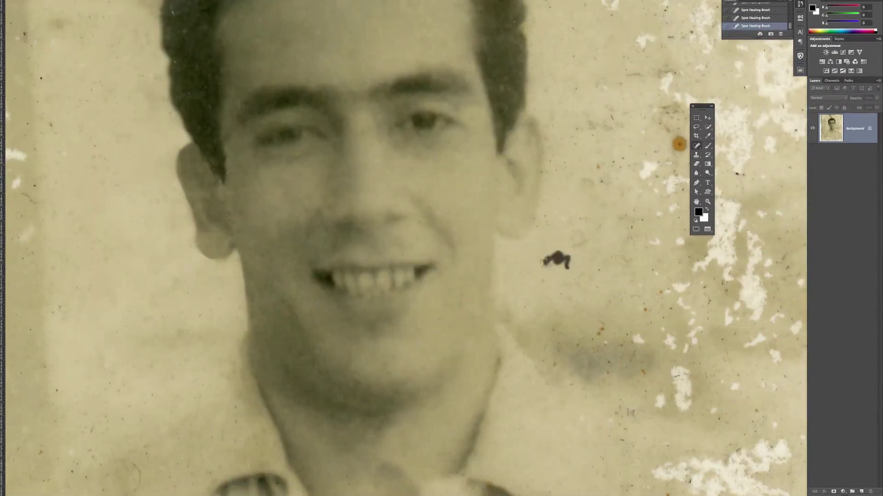
Heal the large stain right of the collar and the stains around the collar.
{"action": "left_click_drag", "start_coordinate": [662, 376], "coordinate": [507, 260]}
{"action": "left_click_drag", "start_coordinate": [511, 354], "coordinate": [638, 386]}
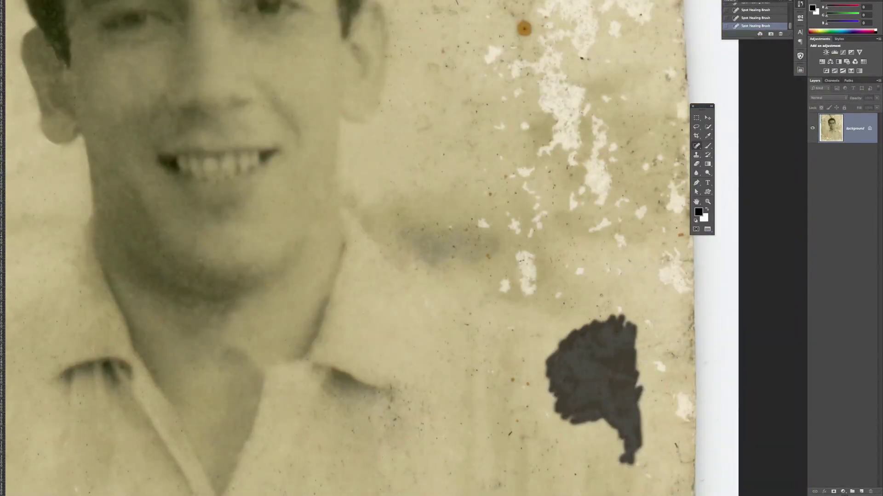
{"action": "left_click_drag", "start_coordinate": [521, 251], "coordinate": [524, 263]}
{"action": "left_click_drag", "start_coordinate": [515, 363], "coordinate": [506, 395]}
{"action": "mouse_move", "coordinate": [322, 138]}
{"action": "left_mouse_down"}
{"action": "mouse_move", "coordinate": [382, 303]}
{"action": "mouse_move", "coordinate": [317, 280]}
{"action": "left_mouse_up"}
{"action": "mouse_move", "coordinate": [276, 46]}
{"action": "left_mouse_down"}
{"action": "mouse_move", "coordinate": [397, 113]}
{"action": "mouse_move", "coordinate": [388, 84]}
{"action": "left_mouse_up"}
Remove the dark speck, orange dot and white flakes in the upper background.
{"action": "left_click", "coordinate": [396, 113]}
{"action": "left_click", "coordinate": [342, 141]}
{"action": "mouse_move", "coordinate": [319, 99]}
{"action": "left_mouse_down"}
{"action": "mouse_move", "coordinate": [374, 76]}
{"action": "mouse_move", "coordinate": [589, 186]}
{"action": "left_mouse_up"}
{"action": "left_click_drag", "start_coordinate": [511, 235], "coordinate": [404, 129]}
{"action": "left_click_drag", "start_coordinate": [434, 187], "coordinate": [487, 138]}
{"action": "left_click_drag", "start_coordinate": [437, 207], "coordinate": [355, 246]}
{"action": "left_click_drag", "start_coordinate": [317, 303], "coordinate": [317, 363]}
{"action": "left_click_drag", "start_coordinate": [487, 198], "coordinate": [289, 181]}
{"action": "left_click_drag", "start_coordinate": [538, 211], "coordinate": [482, 104]}
Heal the large stain right of the face and a blotch on the shirt.
{"action": "left_click_drag", "start_coordinate": [519, 66], "coordinate": [506, 105]}
{"action": "left_click_drag", "start_coordinate": [510, 46], "coordinate": [395, 79]}
{"action": "scroll", "coordinate": [414, 249], "scroll_direction": "down", "scroll_amount": 5}
{"action": "left_click_drag", "start_coordinate": [717, 340], "coordinate": [552, 376]}
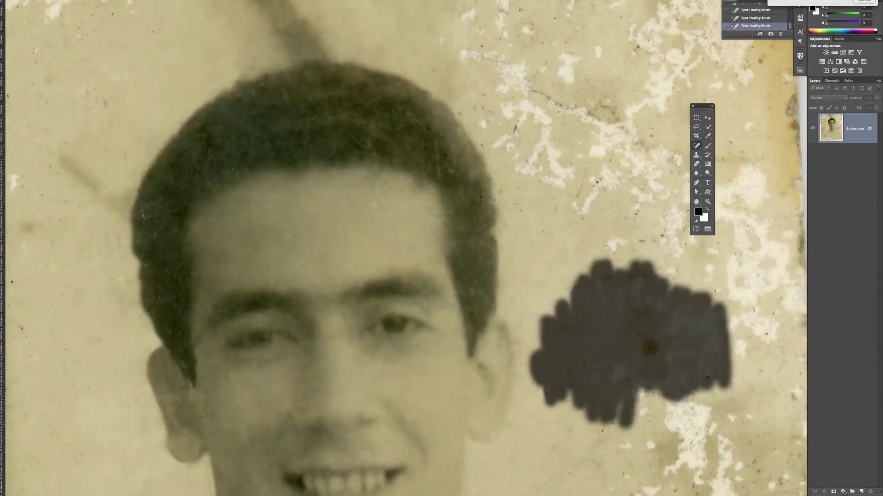
{"action": "scroll", "coordinate": [414, 248], "scroll_direction": "down", "scroll_amount": 5}
{"action": "left_click_drag", "start_coordinate": [570, 251], "coordinate": [731, 368]}
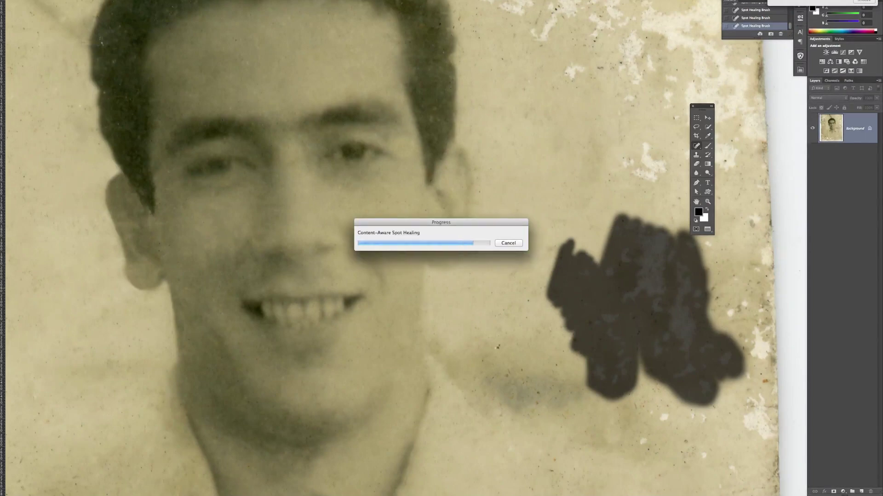
{"action": "left_click_drag", "start_coordinate": [503, 382], "coordinate": [591, 390]}
{"action": "scroll", "coordinate": [414, 248], "scroll_direction": "down", "scroll_amount": 5}
{"action": "left_click_drag", "start_coordinate": [382, 220], "coordinate": [455, 295]}
{"action": "left_click_drag", "start_coordinate": [356, 306], "coordinate": [411, 379]}
{"action": "scroll", "coordinate": [414, 248], "scroll_direction": "up", "scroll_amount": 5}
Heal the upper-left background stain and spot, and the dark streak left of the hair.
{"action": "left_click_drag", "start_coordinate": [383, 76], "coordinate": [358, 108]}
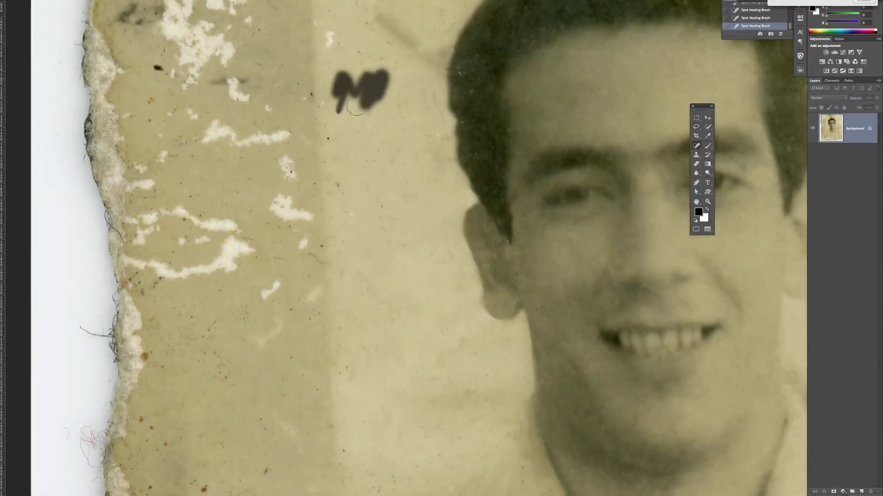
{"action": "scroll", "coordinate": [359, 108], "scroll_direction": "down", "scroll_amount": 3}
{"action": "left_click_drag", "start_coordinate": [198, 138], "coordinate": [294, 138]}
{"action": "scroll", "coordinate": [295, 138], "scroll_direction": "up", "scroll_amount": 5}
{"action": "scroll", "coordinate": [386, 306], "scroll_direction": "up", "scroll_amount": 3}
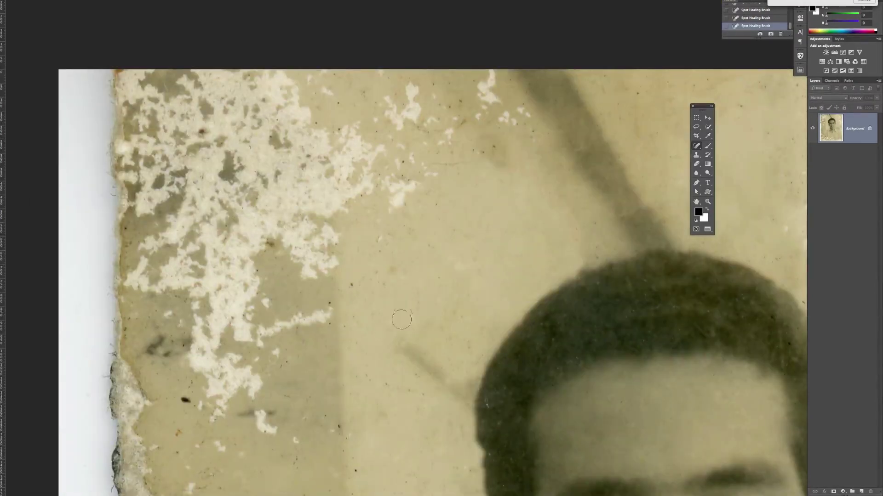
{"action": "left_click_drag", "start_coordinate": [343, 177], "coordinate": [444, 305]}
{"action": "left_click_drag", "start_coordinate": [400, 197], "coordinate": [471, 172]}
{"action": "left_click_drag", "start_coordinate": [423, 331], "coordinate": [402, 377]}
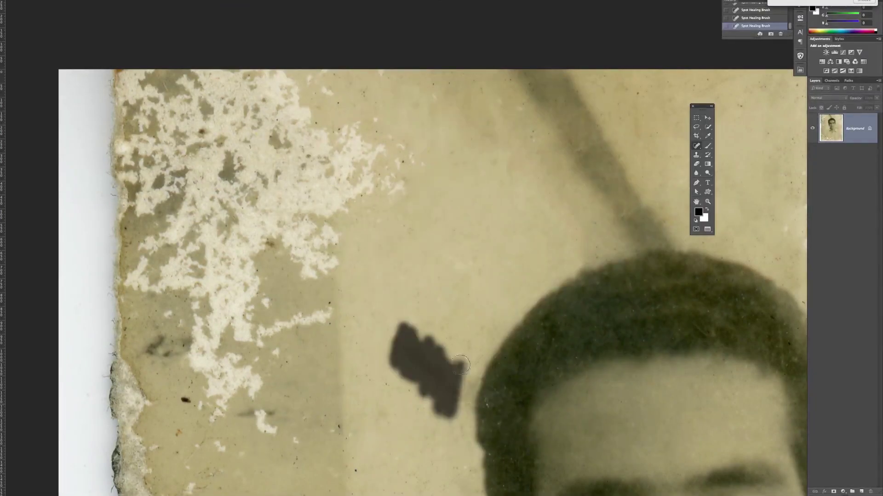
Center the face in view and heal away the stray mark above the hair.
{"action": "scroll", "coordinate": [398, 265], "scroll_direction": "down", "scroll_amount": 2}
{"action": "key", "text": "ctrl+a"}
{"action": "mouse_move", "coordinate": [399, 266]}
{"action": "left_mouse_down"}
{"action": "mouse_move", "coordinate": [317, 156]}
{"action": "mouse_move", "coordinate": [314, 168]}
{"action": "left_mouse_up"}
{"action": "scroll", "coordinate": [313, 169], "scroll_direction": "down", "scroll_amount": 2}
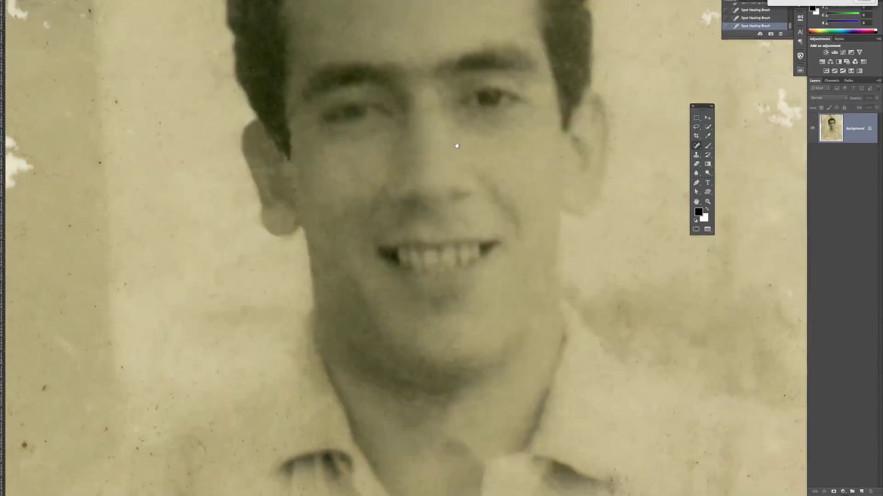
{"action": "scroll", "coordinate": [414, 276], "scroll_direction": "down", "scroll_amount": 3}
{"action": "scroll", "coordinate": [543, 345], "scroll_direction": "up", "scroll_amount": 3}
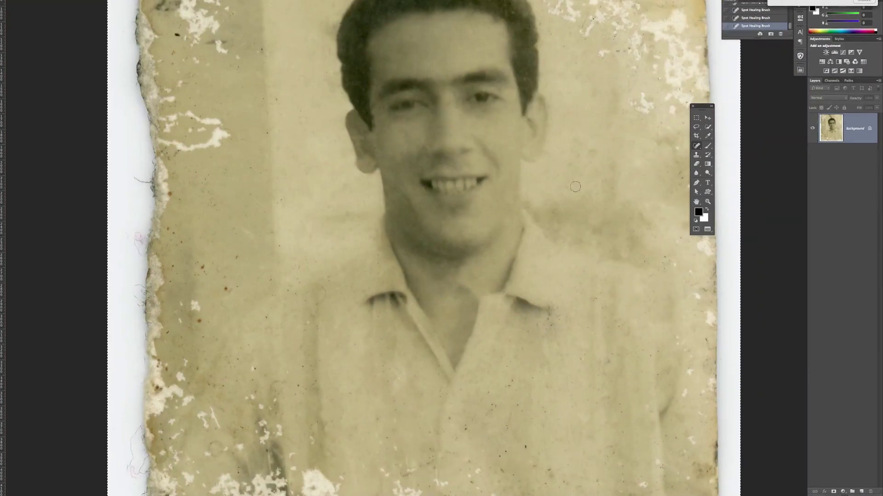
{"action": "scroll", "coordinate": [543, 345], "scroll_direction": "up", "scroll_amount": 5}
{"action": "left_click_drag", "start_coordinate": [501, 184], "coordinate": [446, 229]}
{"action": "mouse_move", "coordinate": [444, 147]}
{"action": "left_mouse_down"}
{"action": "mouse_move", "coordinate": [491, 103]}
{"action": "mouse_move", "coordinate": [499, 179]}
{"action": "left_mouse_up"}
{"action": "left_click_drag", "start_coordinate": [510, 156], "coordinate": [506, 177]}
{"action": "left_click_drag", "start_coordinate": [515, 216], "coordinate": [561, 267]}
{"action": "mouse_move", "coordinate": [460, 202]}
{"action": "left_mouse_down"}
{"action": "mouse_move", "coordinate": [501, 226]}
{"action": "mouse_move", "coordinate": [506, 294]}
{"action": "left_mouse_up"}
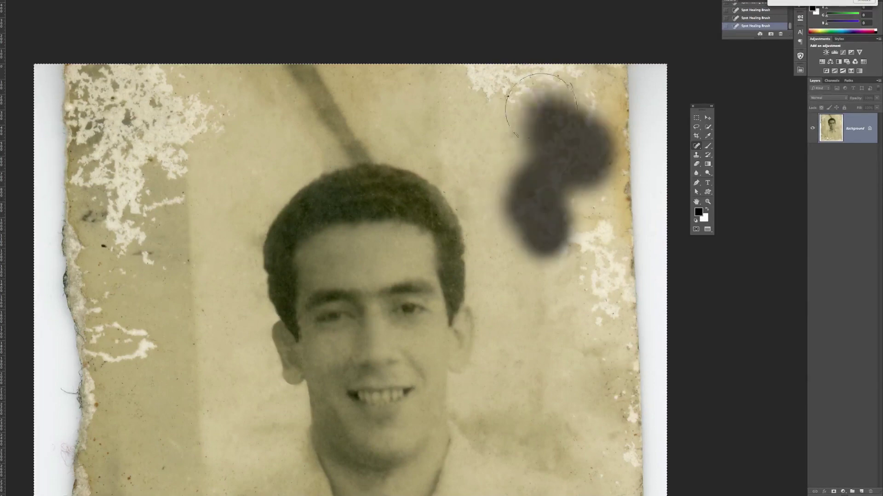
Heal the large diagonal stain in the upper-right background and show the whole photo.
{"action": "left_click_drag", "start_coordinate": [510, 123], "coordinate": [584, 233]}
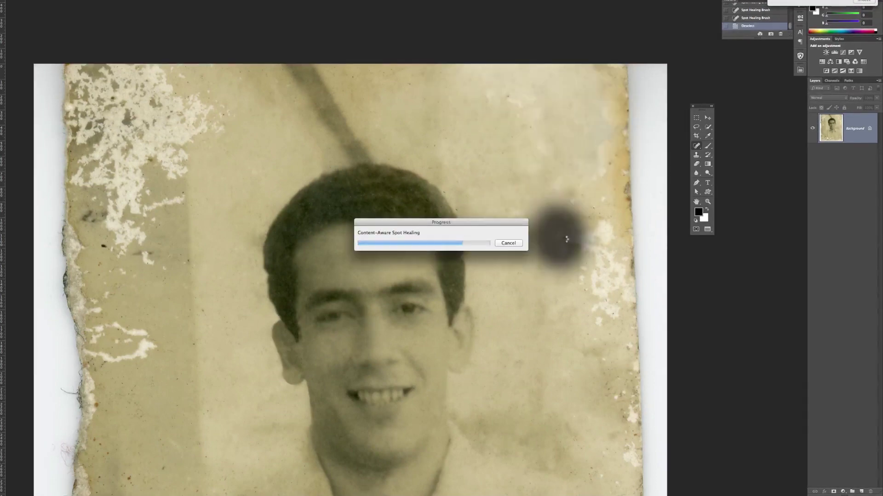
{"action": "mouse_move", "coordinate": [572, 193]}
{"action": "left_mouse_down"}
{"action": "mouse_move", "coordinate": [625, 317]}
{"action": "mouse_move", "coordinate": [527, 210]}
{"action": "left_mouse_up"}
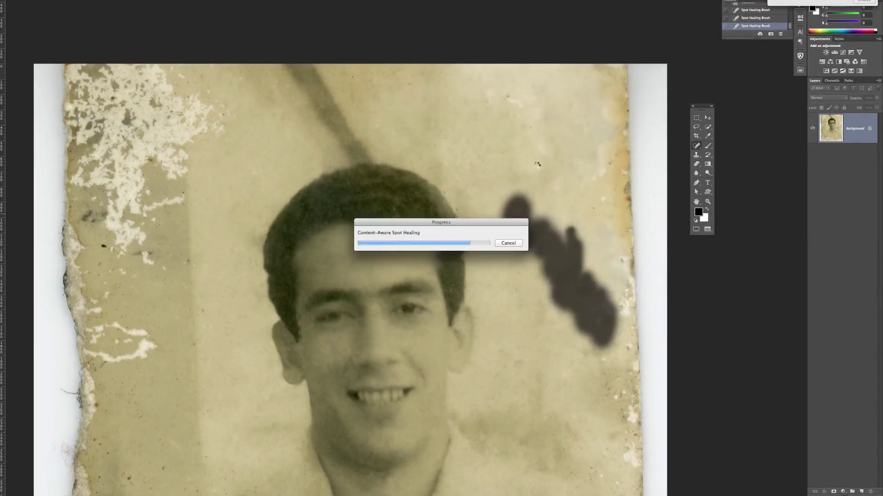
{"action": "left_click_drag", "start_coordinate": [503, 101], "coordinate": [573, 202]}
{"action": "key", "text": "ctrl+0"}
Crop the photo inside the torn edges around the man's head and chest.
{"action": "key", "text": "c"}
{"action": "left_click_drag", "start_coordinate": [476, 201], "coordinate": [477, 214]}
{"action": "key", "text": "Return"}
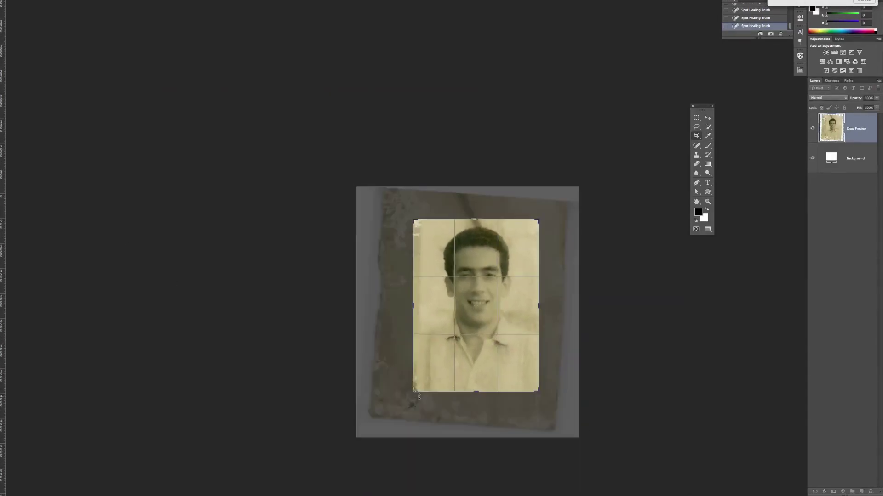
Zoom in and heal the leftover flake on the left edge and a spot near the right eye.
{"action": "key", "text": "ctrl+plus"}
{"action": "key", "text": "ctrl+plus"}
{"action": "key", "text": "j"}
{"action": "left_click_drag", "start_coordinate": [368, 115], "coordinate": [368, 377]}
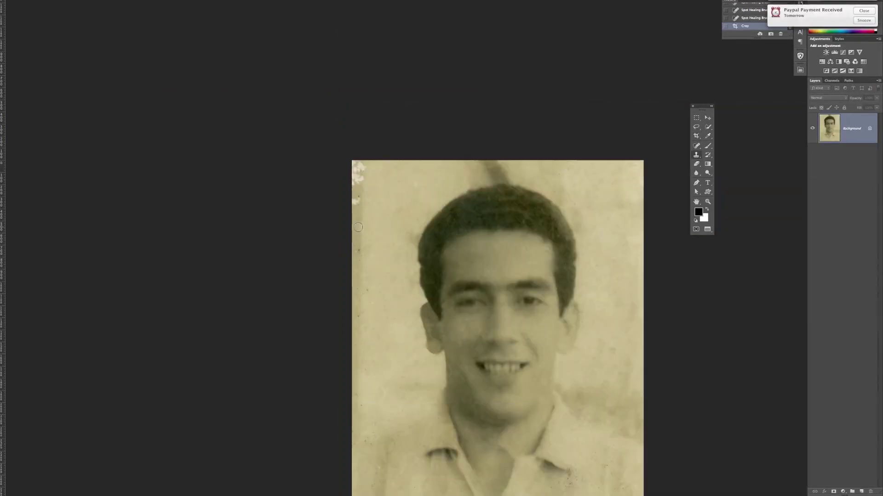
{"action": "scroll", "coordinate": [497, 166], "scroll_direction": "down", "scroll_amount": 5}
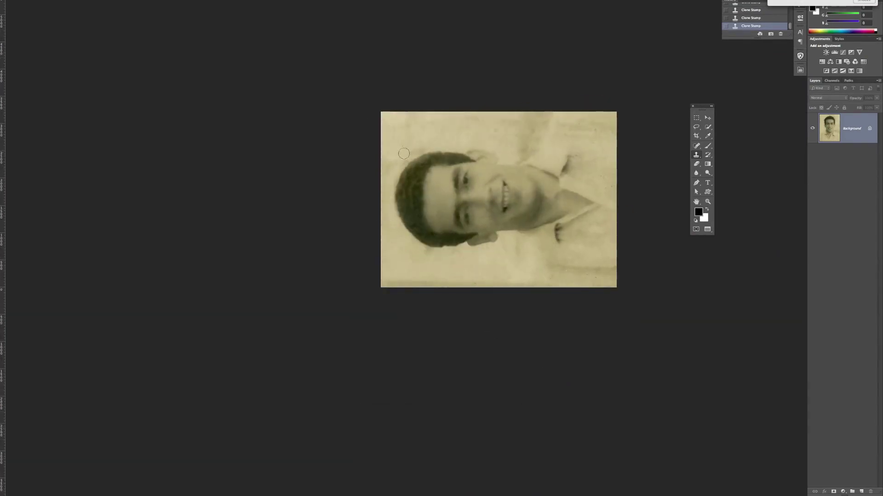
{"action": "scroll", "coordinate": [404, 153], "scroll_direction": "up", "scroll_amount": 5}
{"action": "scroll", "coordinate": [496, 249], "scroll_direction": "up", "scroll_amount": 5}
{"action": "key", "text": "j"}
{"action": "left_click_drag", "start_coordinate": [503, 209], "coordinate": [511, 213]}
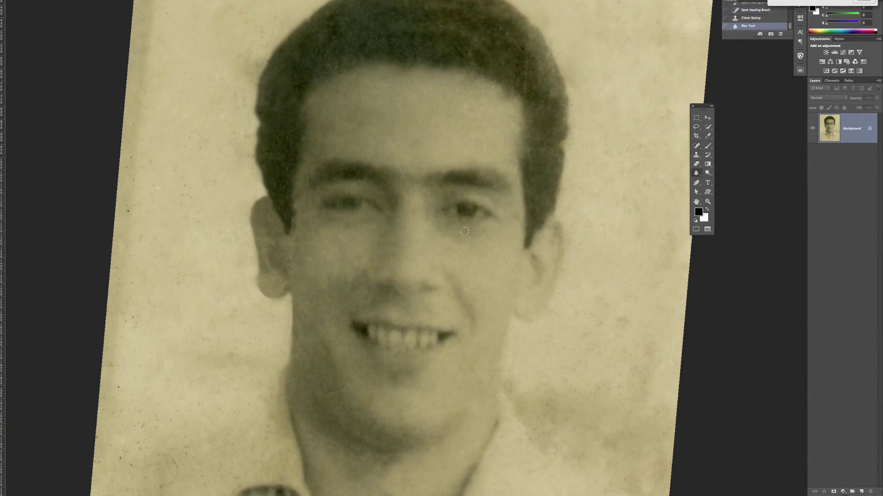
{"action": "scroll", "coordinate": [464, 231], "scroll_direction": "down", "scroll_amount": 5}
{"action": "scroll", "coordinate": [497, 248], "scroll_direction": "down", "scroll_amount": 5}
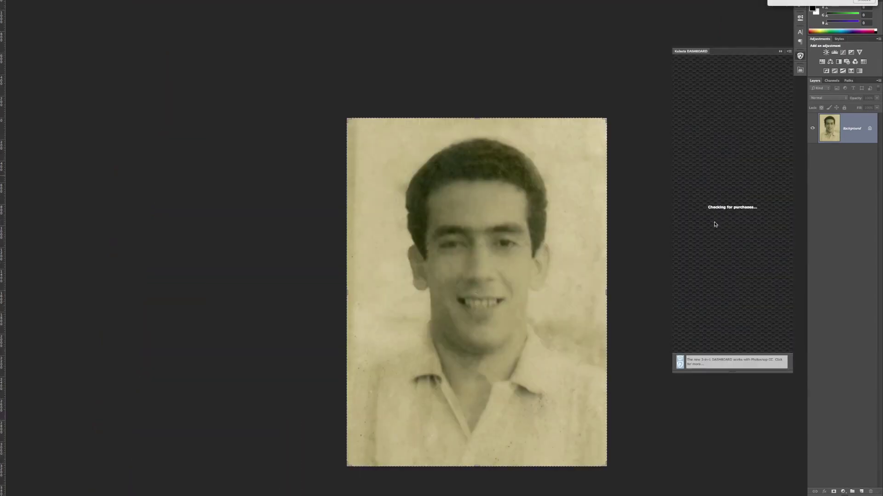
Run the BW Punchy Bump Grain ChaMix action, then the Smokeless Burn action from the Dashboard.
{"action": "double_click", "coordinate": [712, 190]}
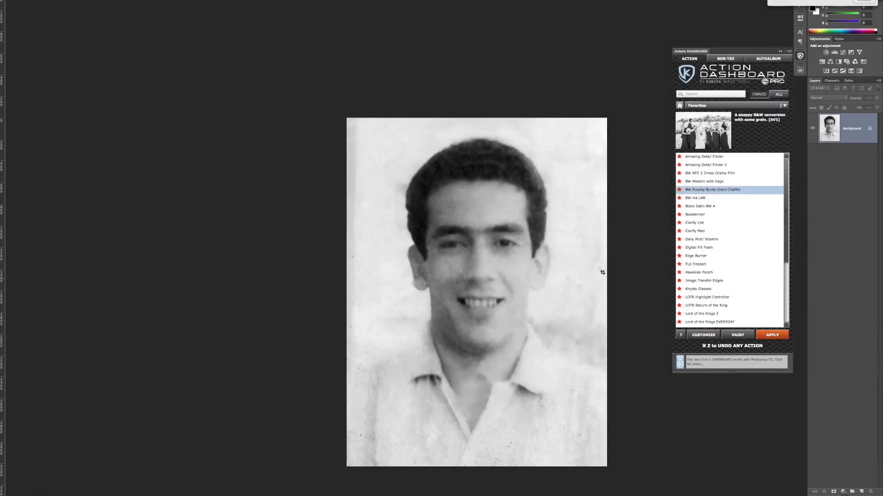
{"action": "scroll", "coordinate": [735, 215], "scroll_direction": "down", "scroll_amount": 3}
{"action": "scroll", "coordinate": [736, 215], "scroll_direction": "down", "scroll_amount": 3}
{"action": "double_click", "coordinate": [698, 305]}
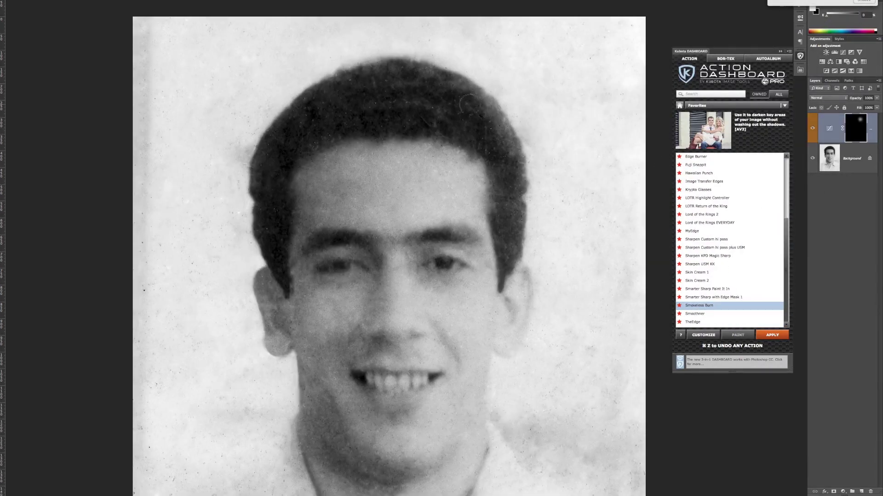